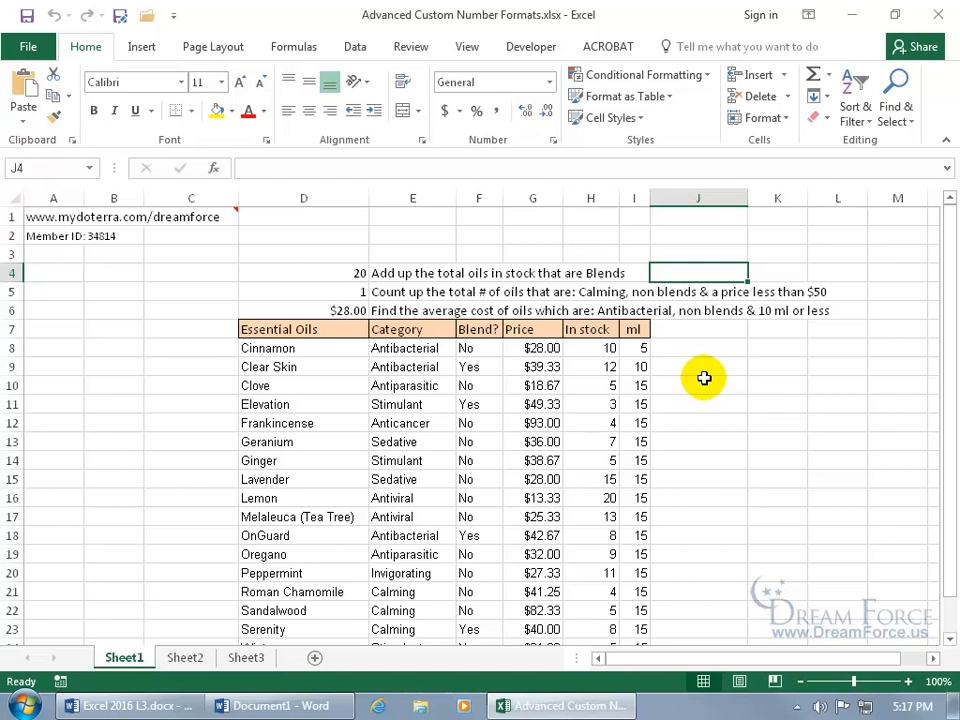
- Open the cell formatting for G8:I25 and choose the custom code _($* #,##0.00_);_($* (#,##0.00);_($* "-"??_);_(@_)
scroll(704, 378, "down", 1)
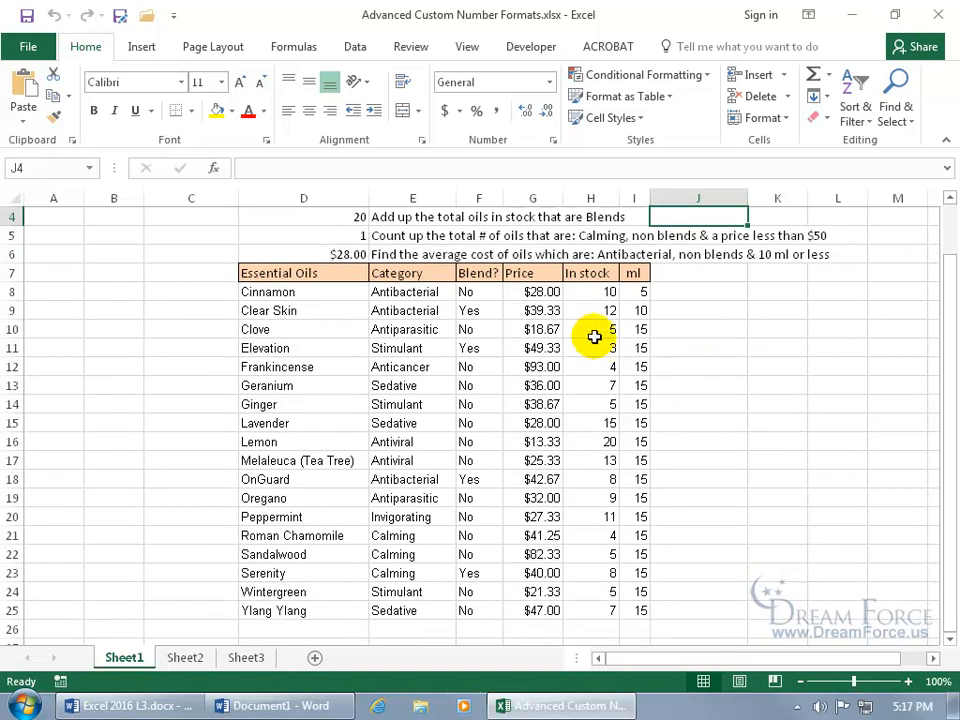
left_click(545, 295)
left_click_drag(545, 295, 643, 610)
right_click(581, 471)
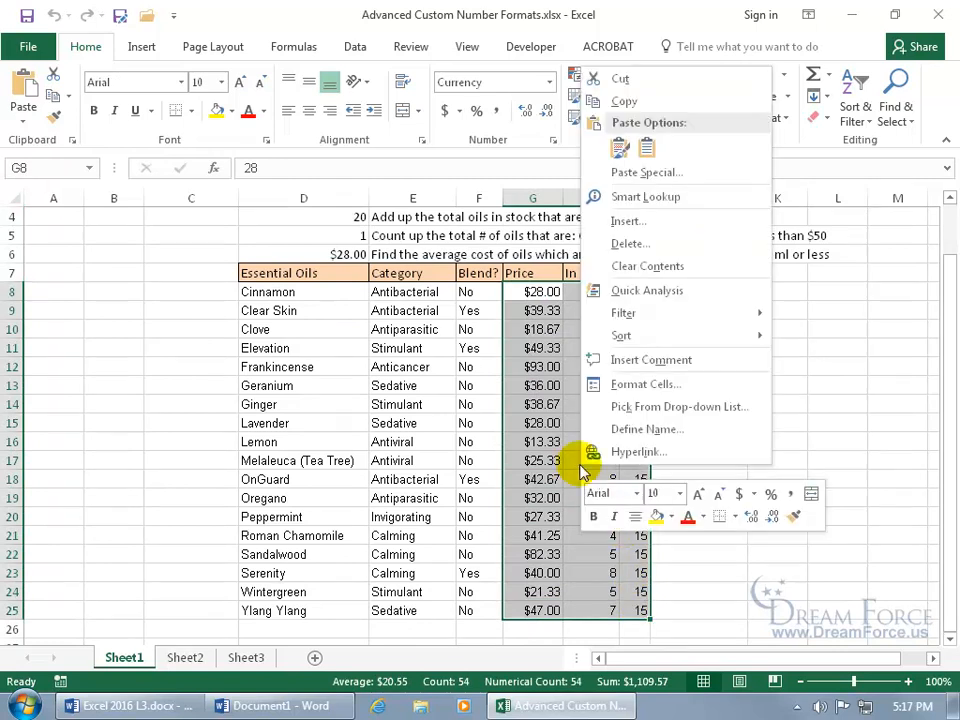
left_click(626, 382)
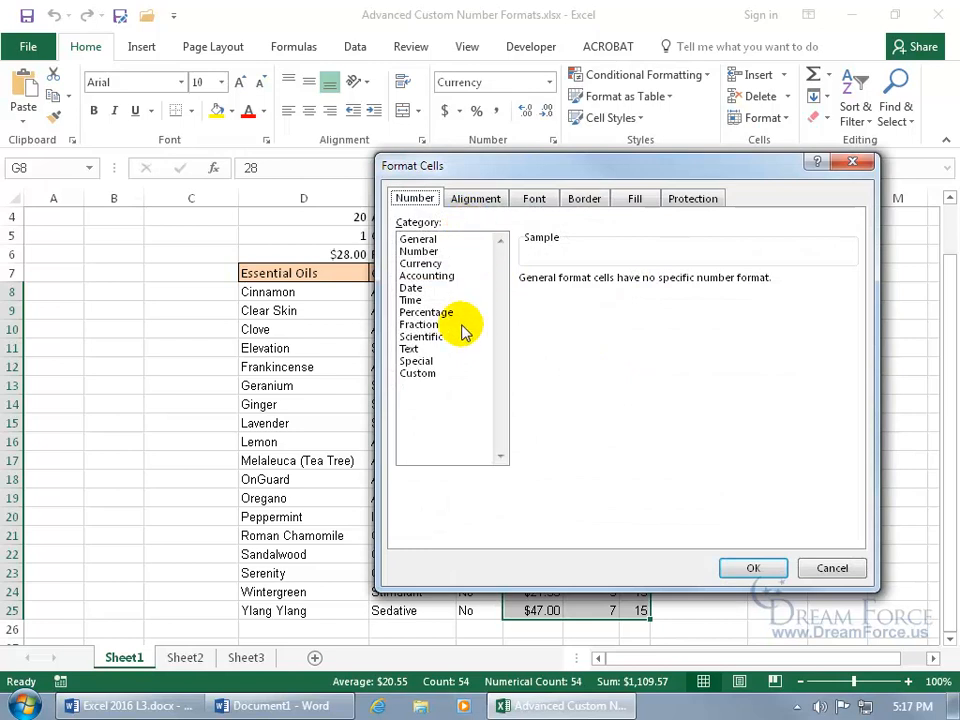
left_click(421, 374)
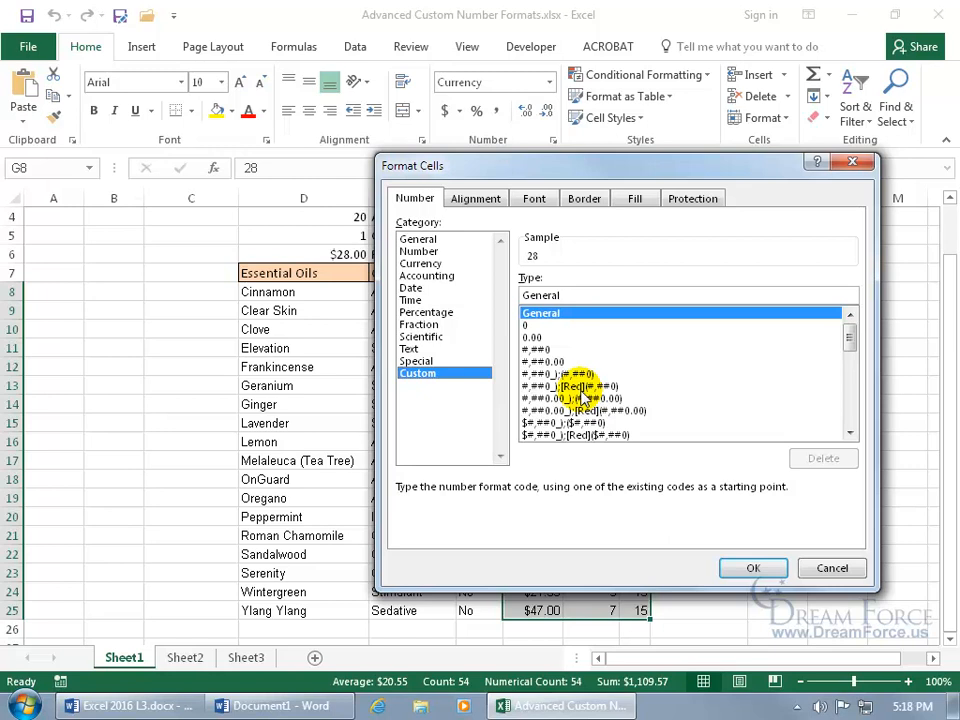
left_click_drag(851, 332, 851, 411)
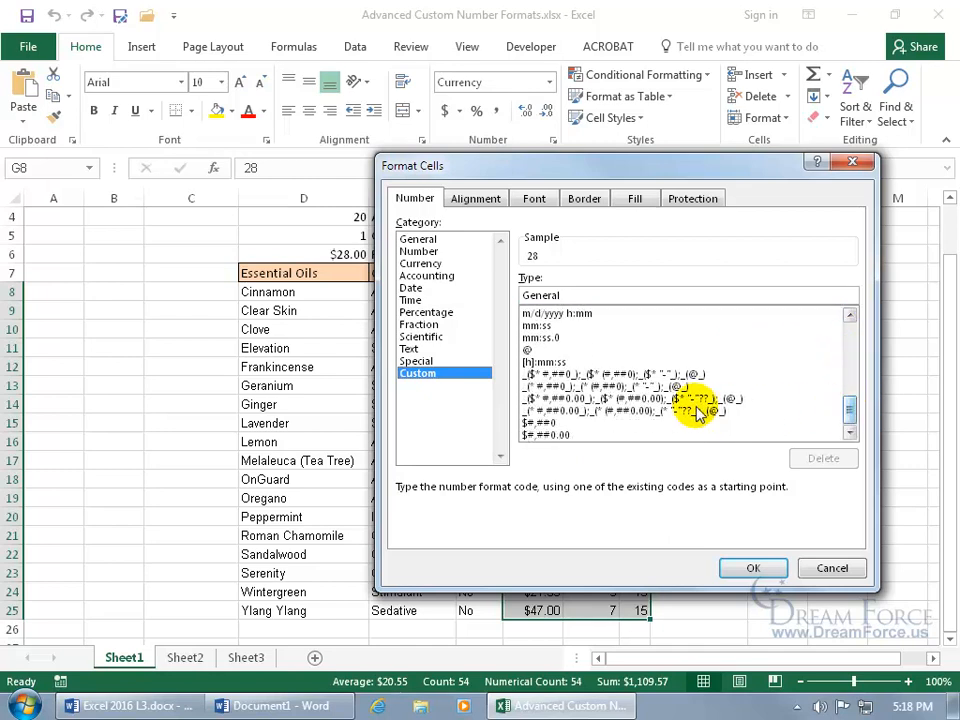
left_click(657, 399)
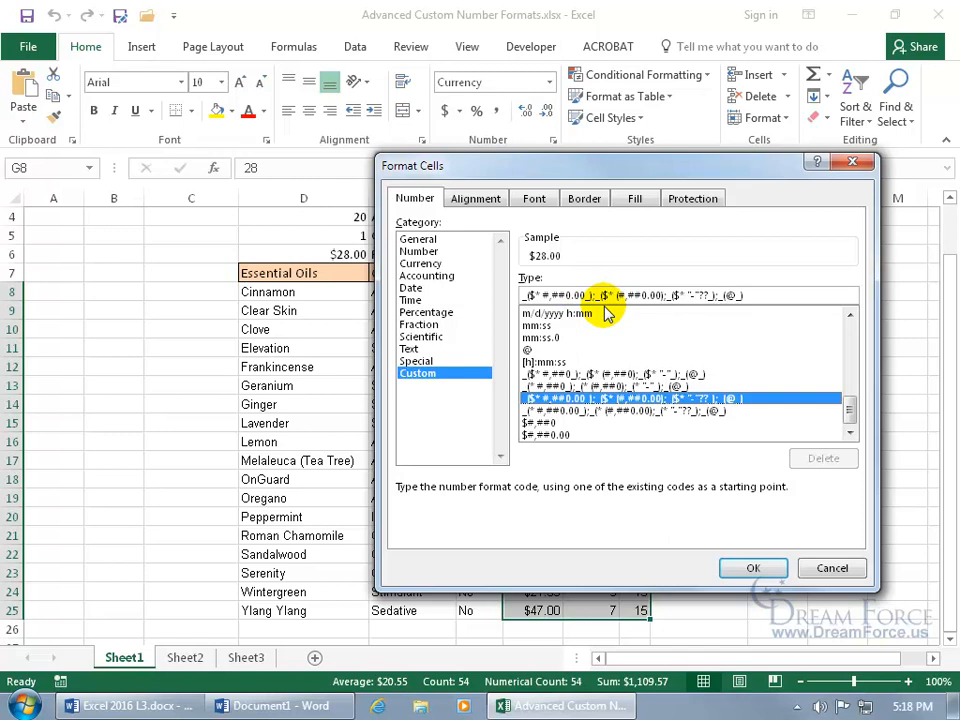
- Switch to Document1 in Word and insert "something" in quotation marks before the @ in the format code's [Cyan] section
left_click(295, 705)
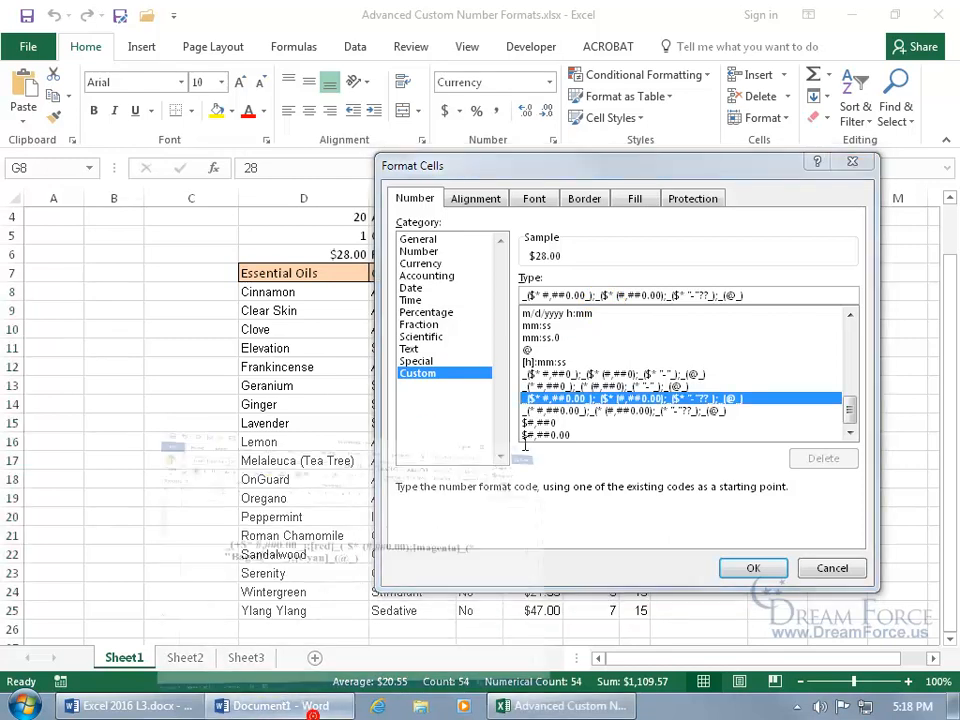
left_click(497, 345)
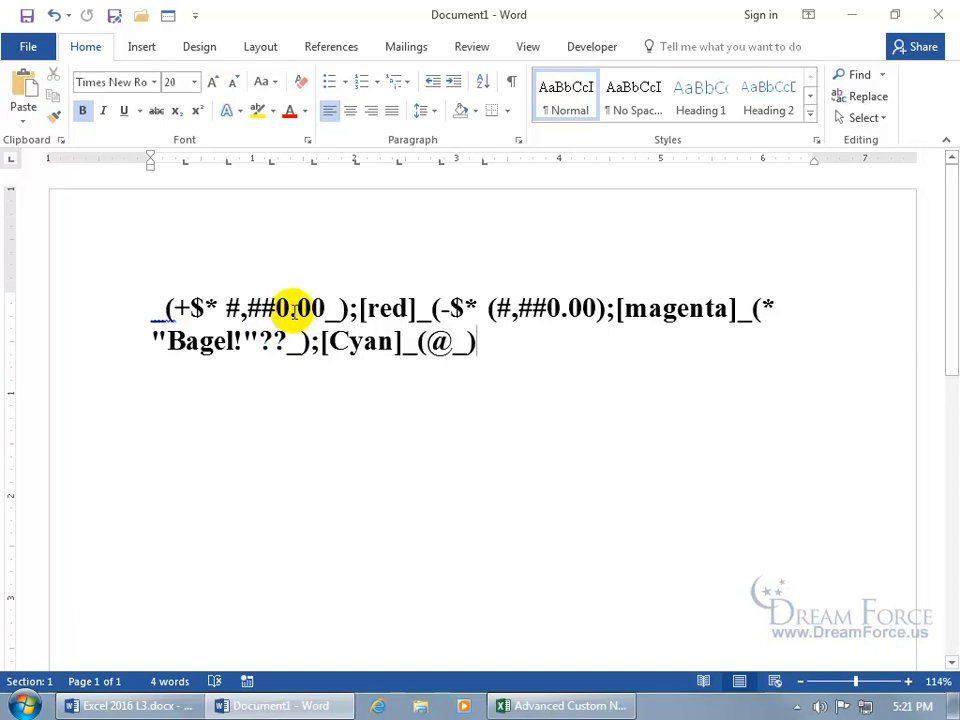
left_click_drag(289, 310, 317, 317)
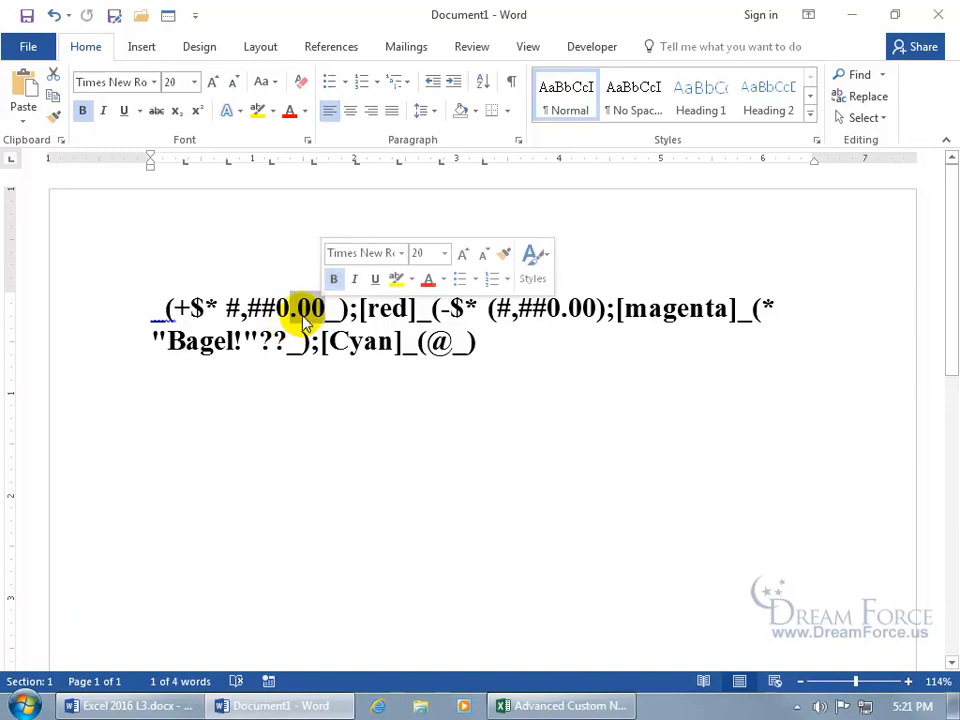
left_click(300, 308)
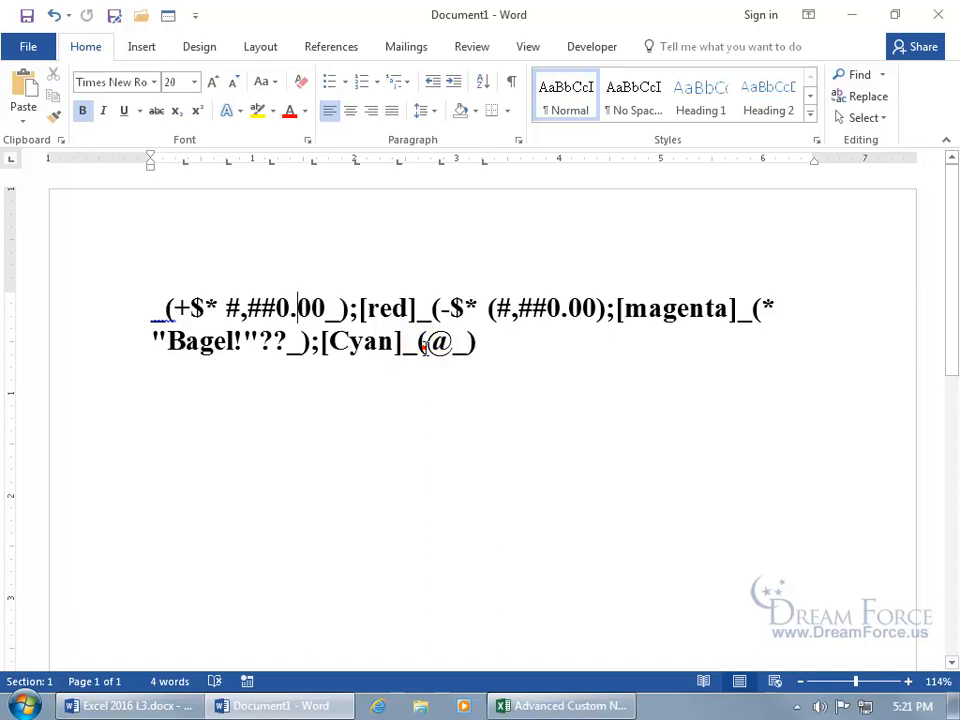
type("\"s")
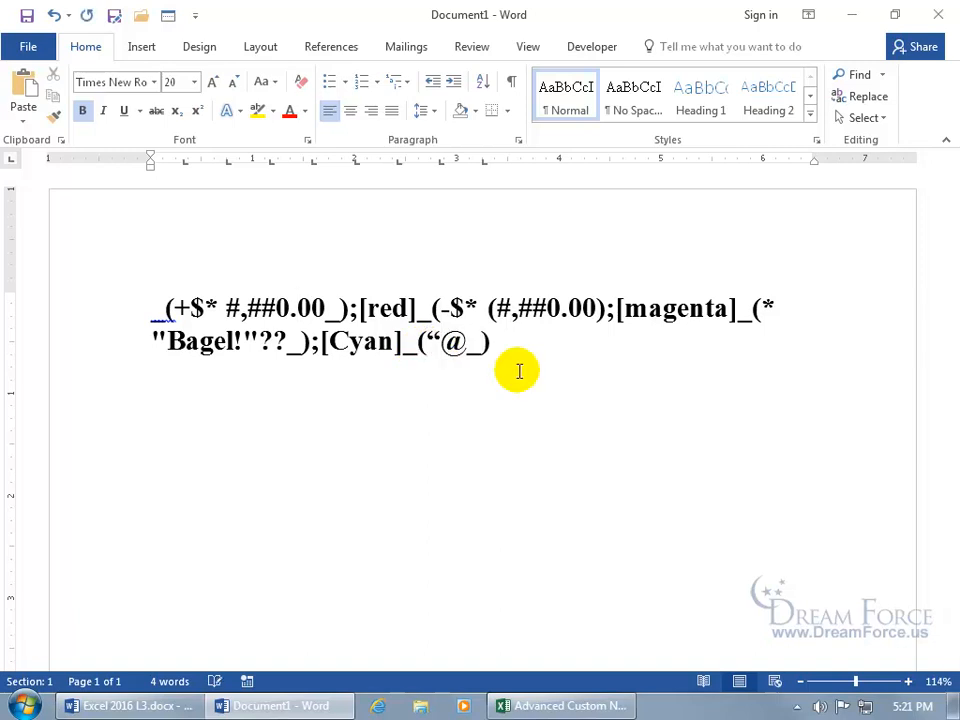
type("omething\"")
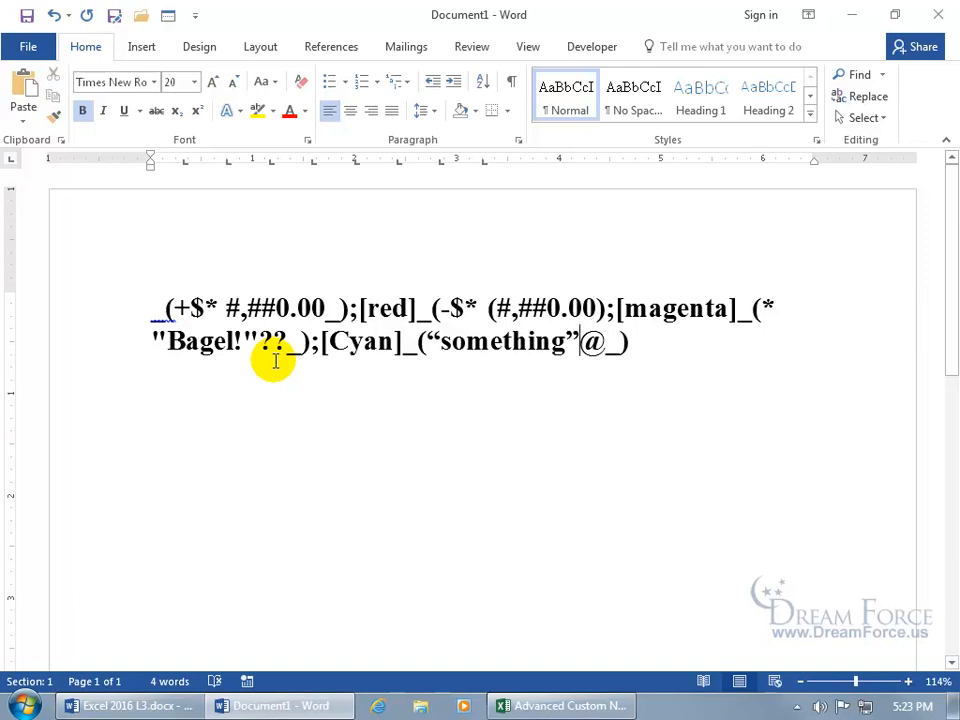
- Copy the complete format code from Word and paste it into Excel in place of the custom type code
left_click_drag(152, 308, 624, 352)
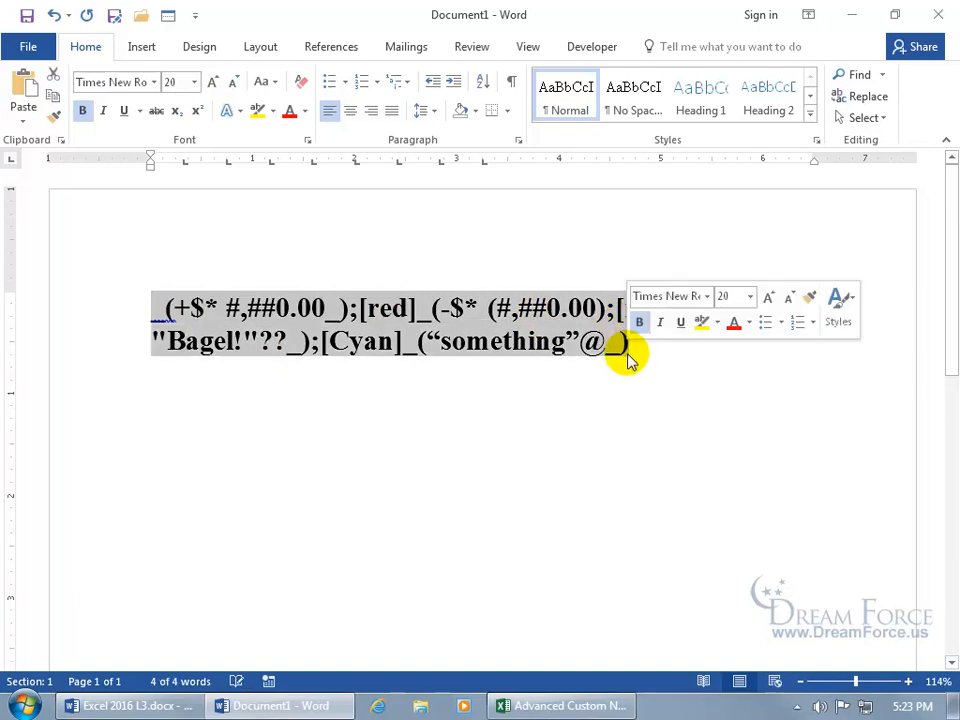
right_click(593, 343)
key("Escape")
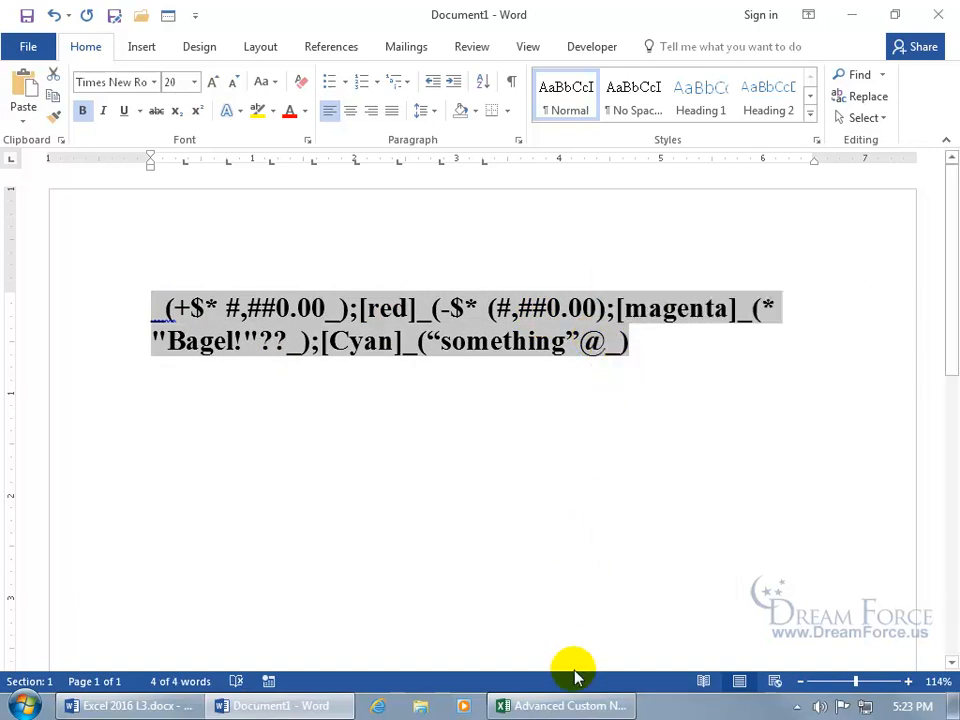
left_click(565, 706)
left_click_drag(750, 295, 515, 294)
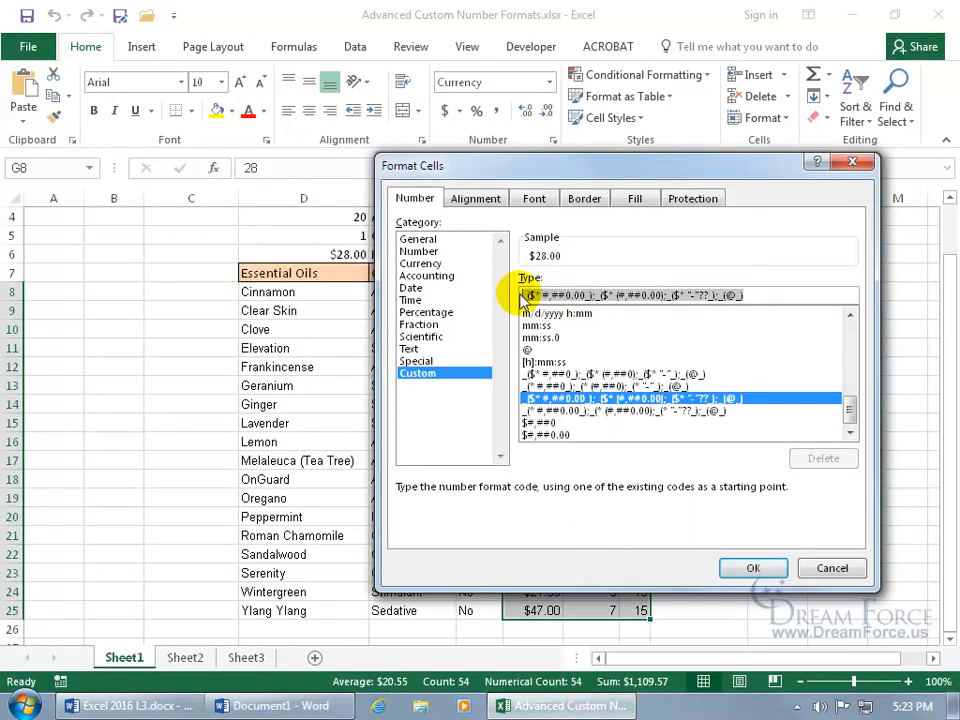
left_click(754, 294)
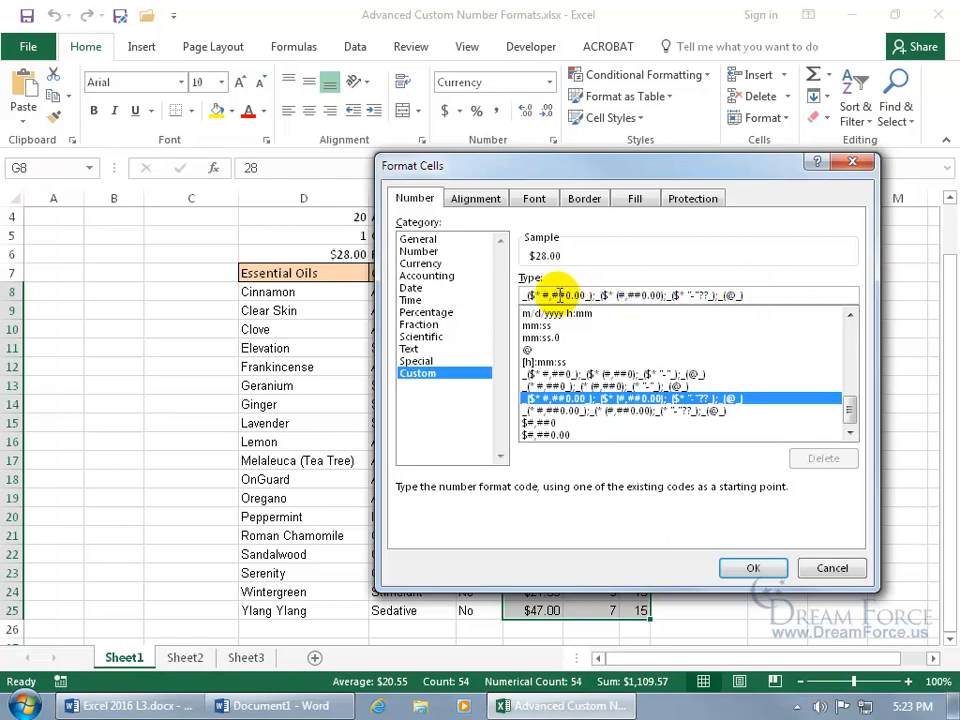
left_click(750, 294)
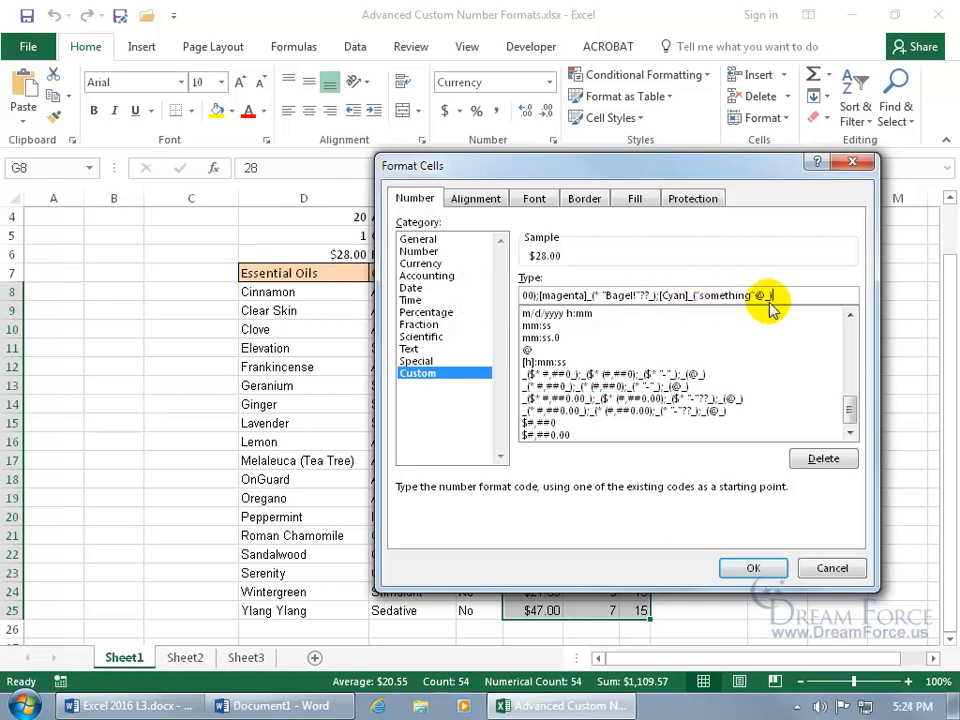
- Review the pasted format code back to its beginning and try to apply it to the selected cells
key("Left")
key("Left")
key("Left")
key("Left")
key("Left")
key("Left")
key("Left")
key("Left")
key("Left")
key("Left")
key("Left")
key("Left")
key("Left")
key("Left")
key("Left")
key("Left")
key("Left")
key("Left")
key("Left")
key("Left")
key("Home")
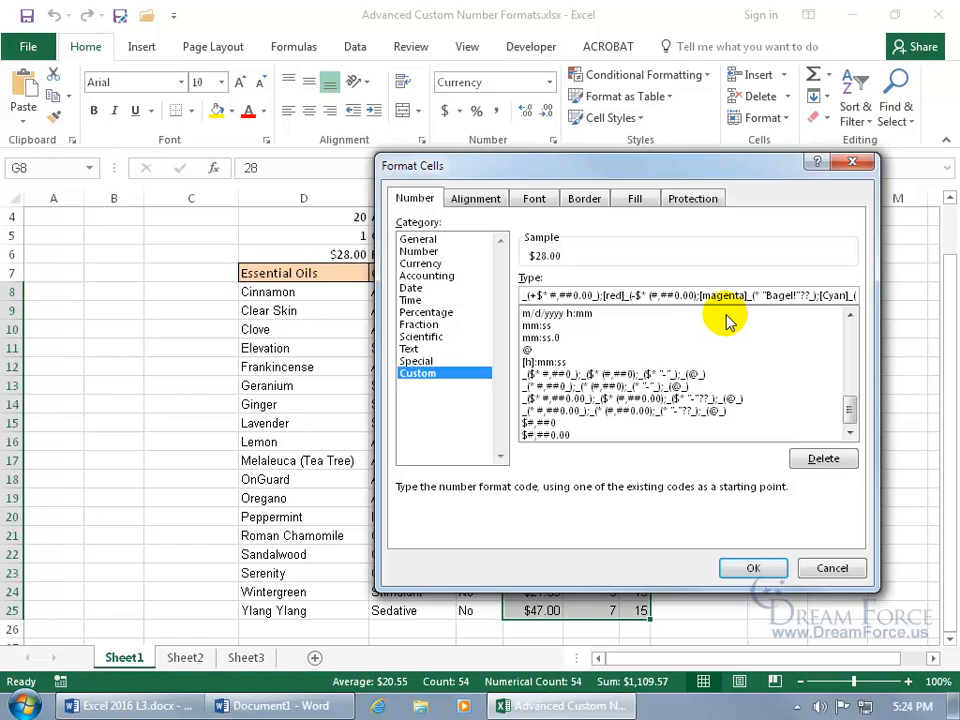
left_click(746, 568)
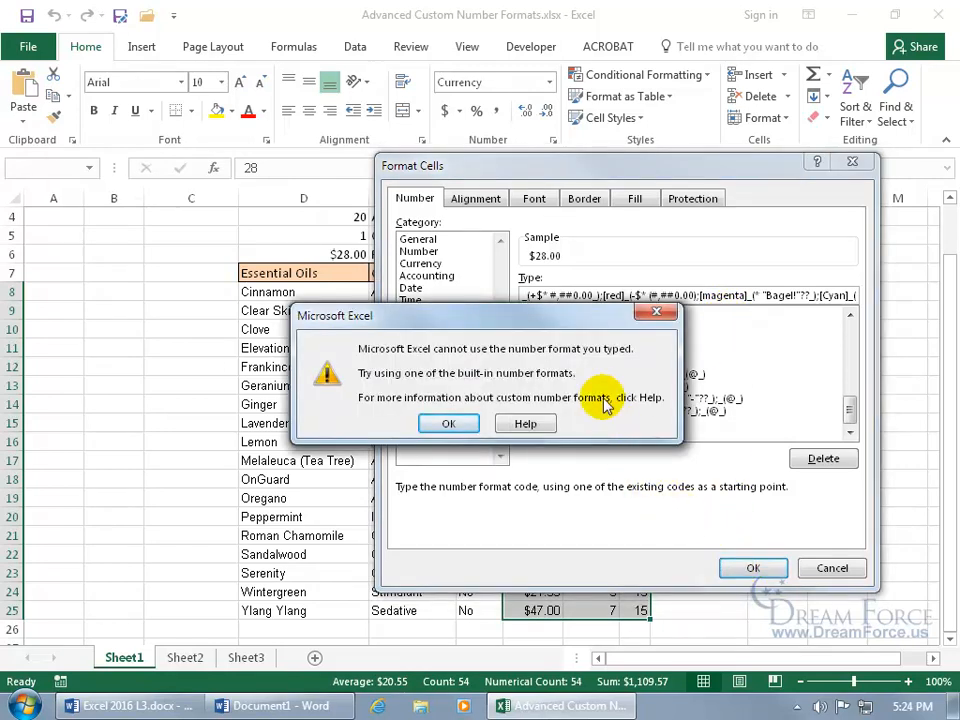
- Compare the quotation marks around Bagel! and something in the Word document's format code, then return to Excel
left_click(285, 705)
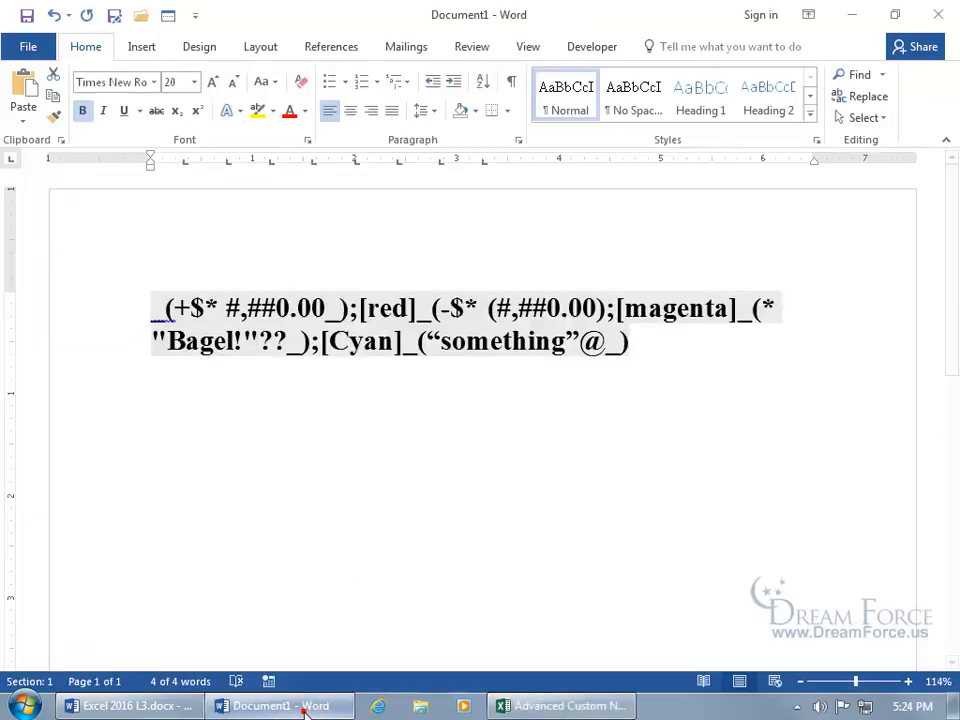
left_click(437, 342)
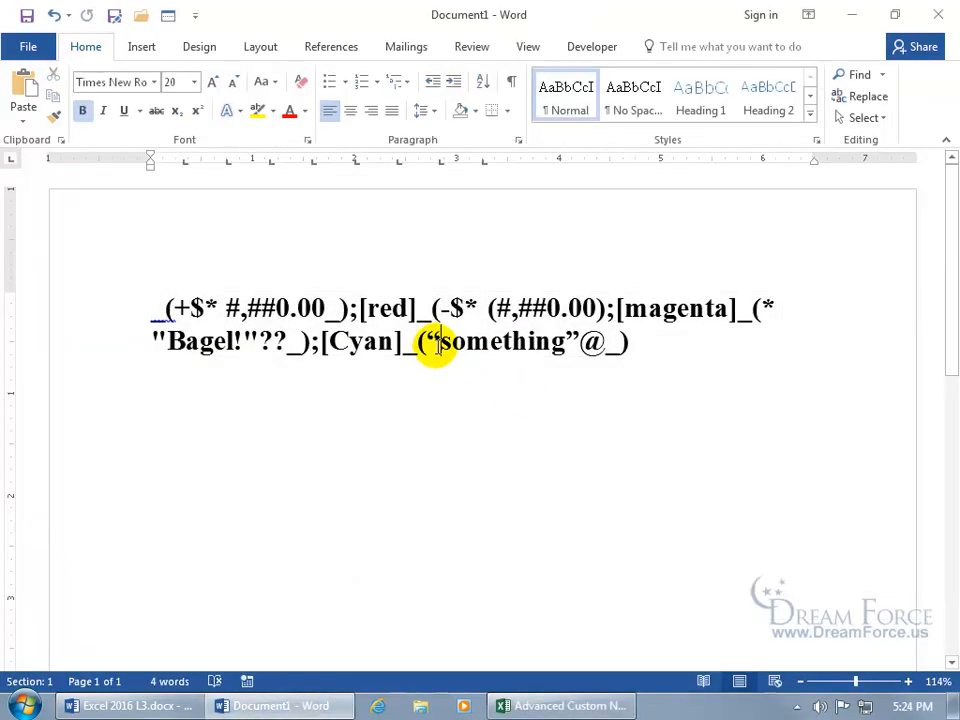
double_click(251, 341)
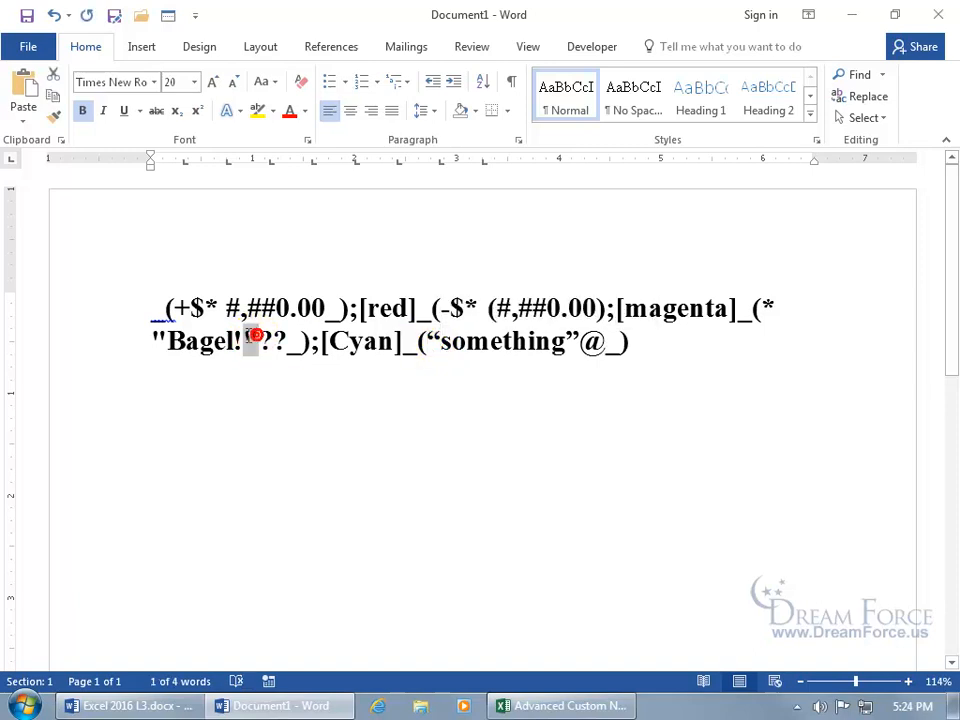
double_click(433, 342)
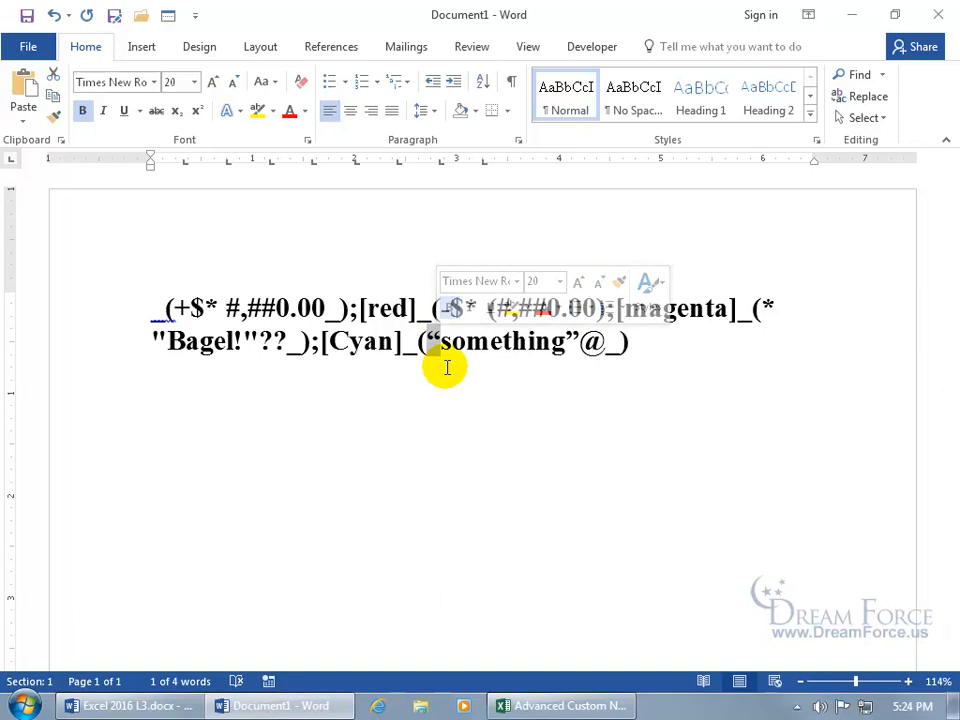
left_click(550, 706)
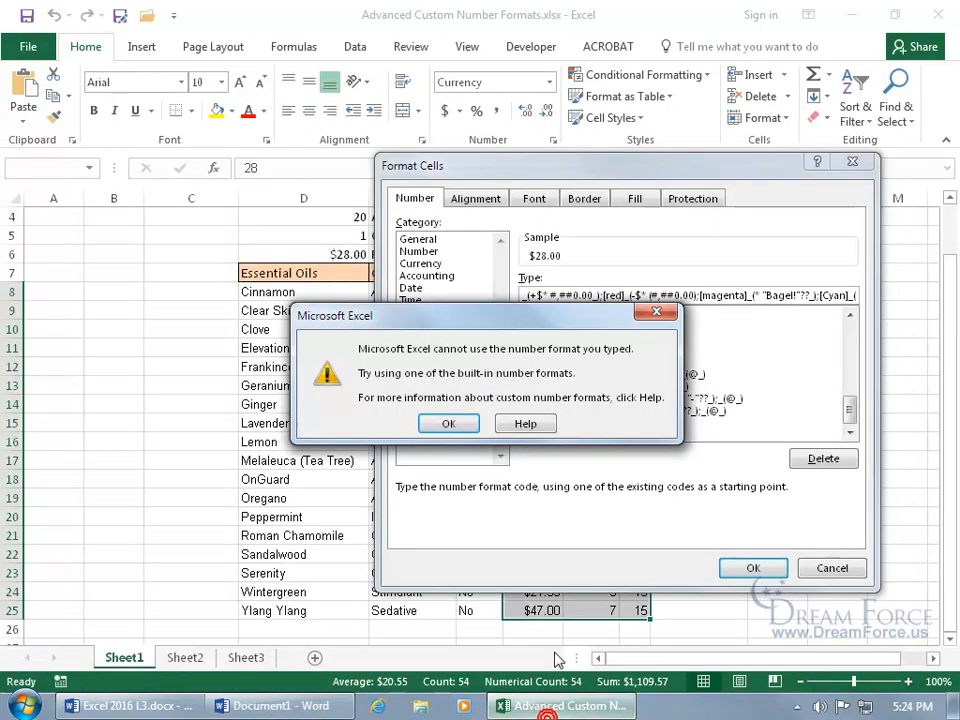
- Dismiss the error, replace the curly quotation marks around something with straight ones in the custom code, and apply the format
left_click(451, 425)
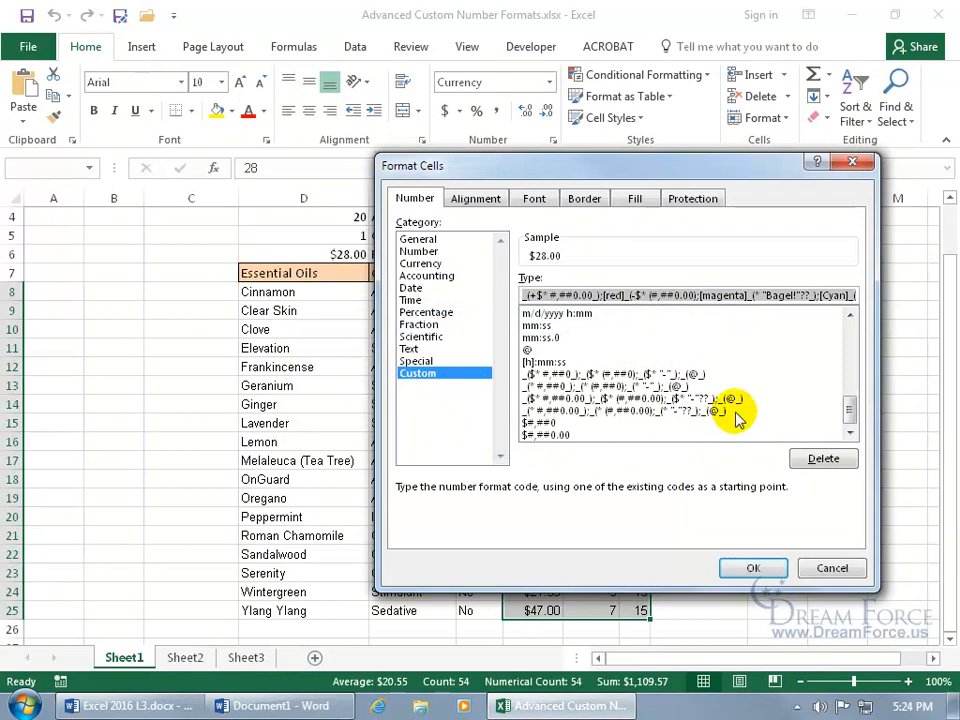
left_click(765, 294)
key("End")
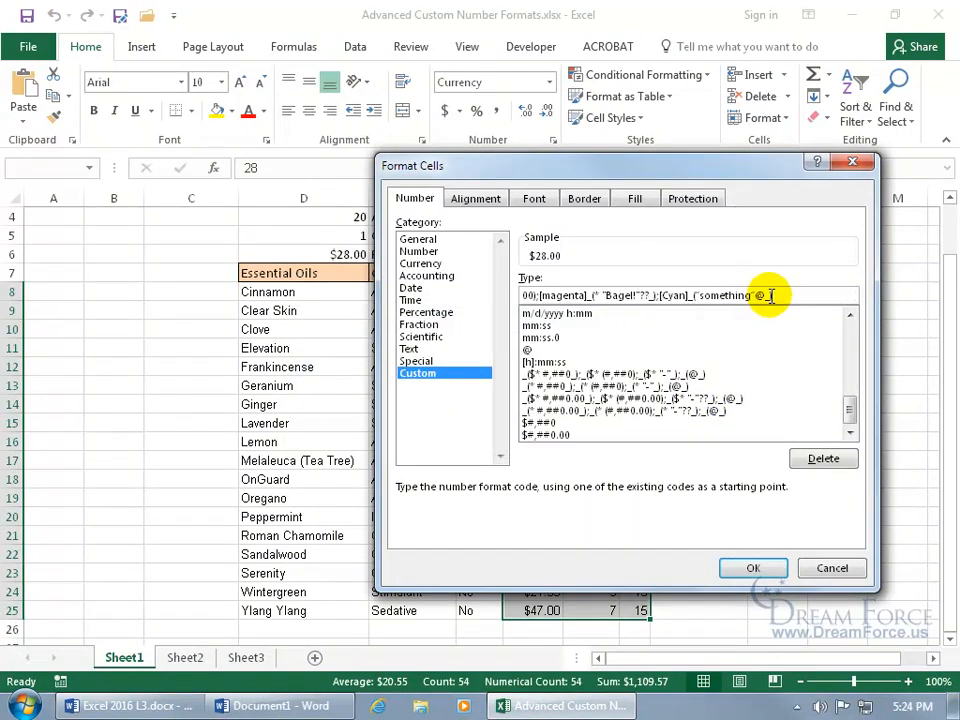
left_click(697, 295)
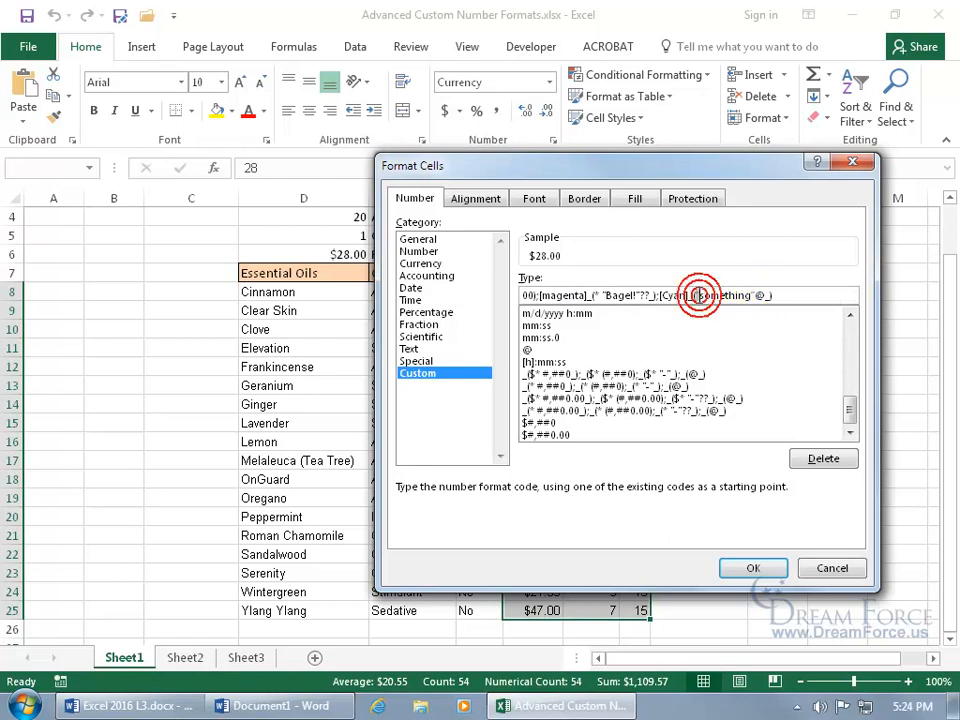
type("\"")
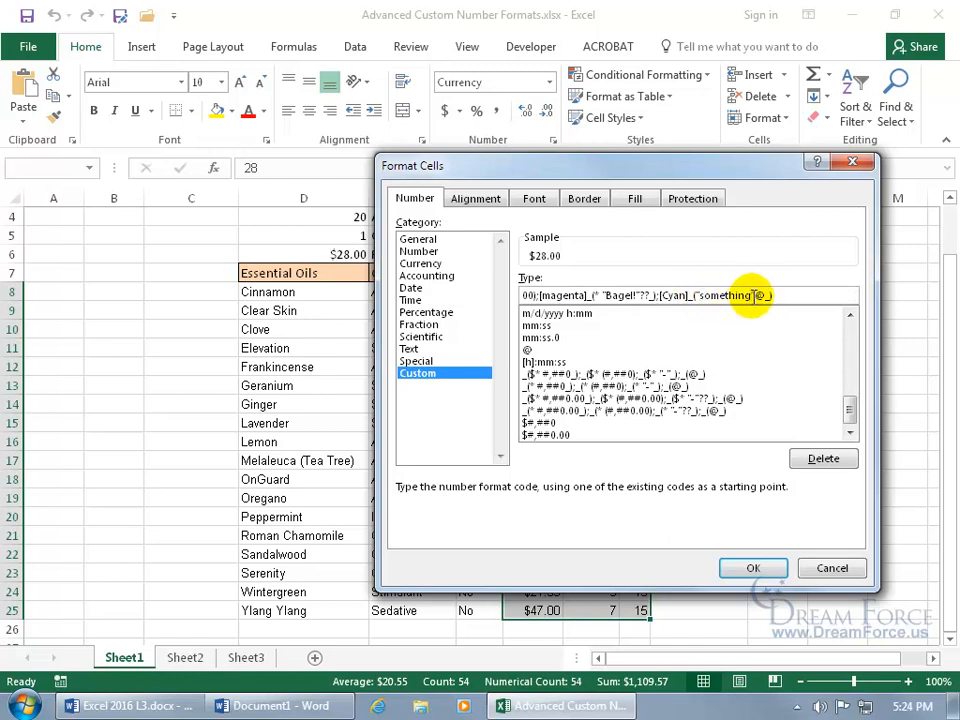
left_click(739, 297)
type("\"")
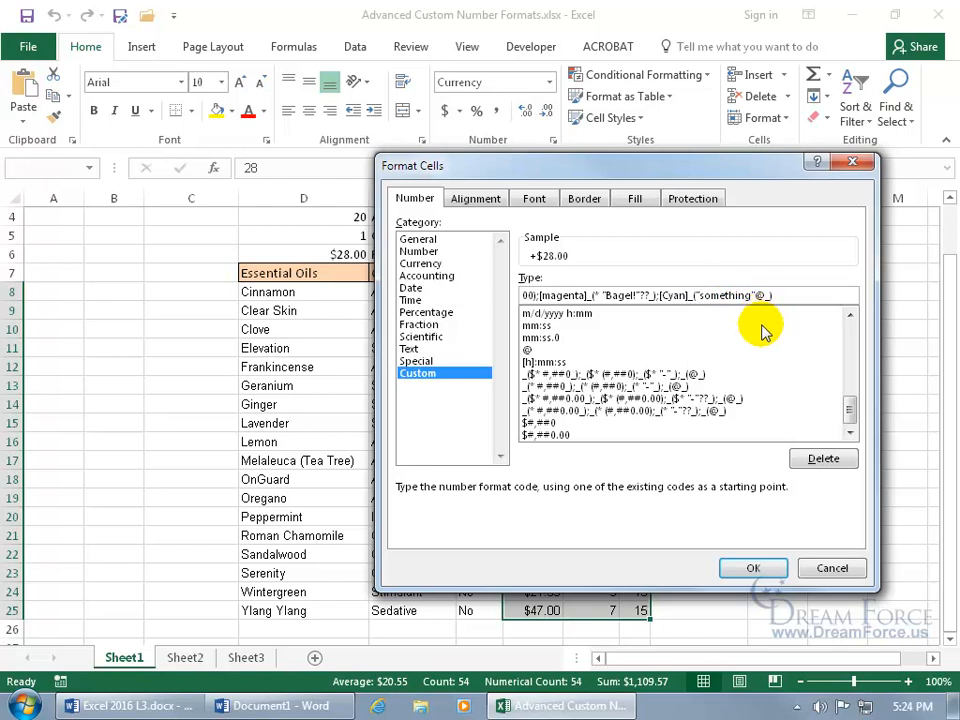
left_click(760, 567)
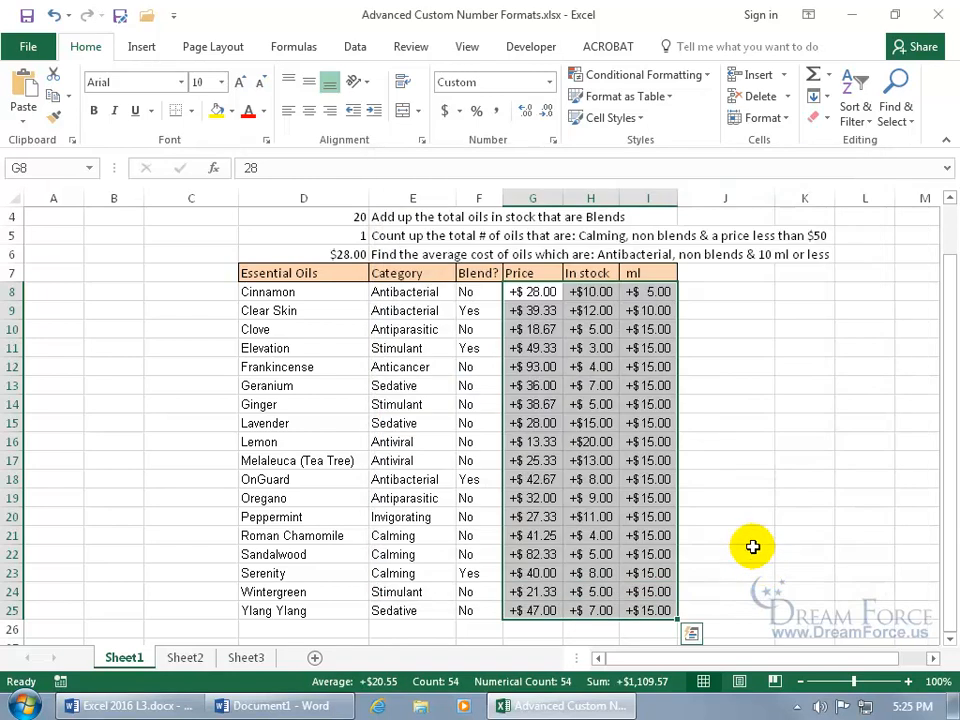
- Set the Lemon price in G16 to -13 and the Melaleuca price in G17 to 0
left_click(531, 441)
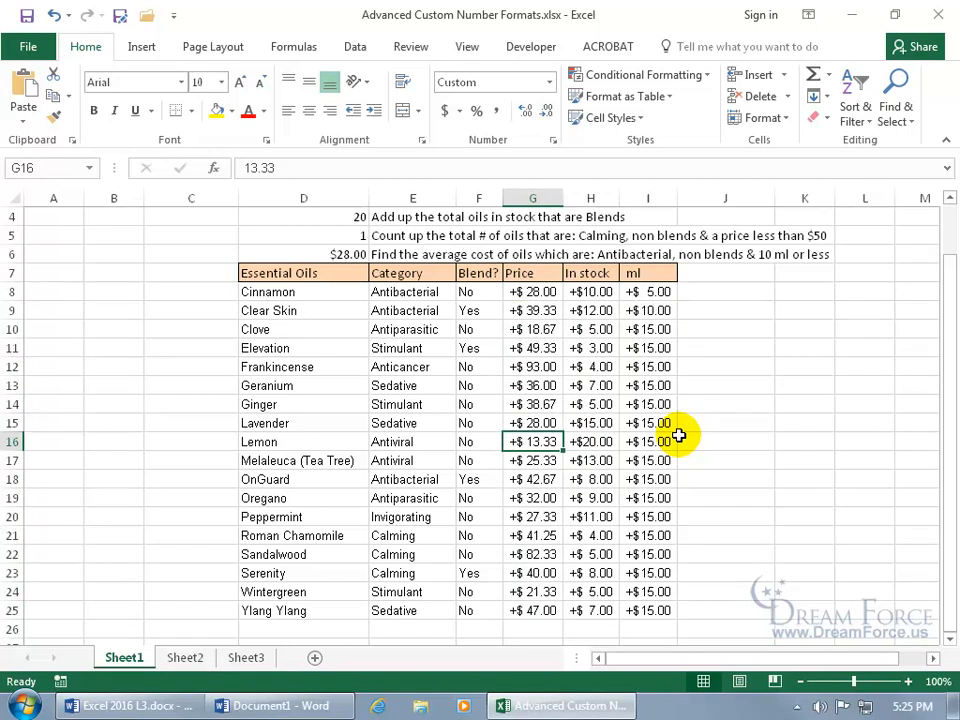
type("-13")
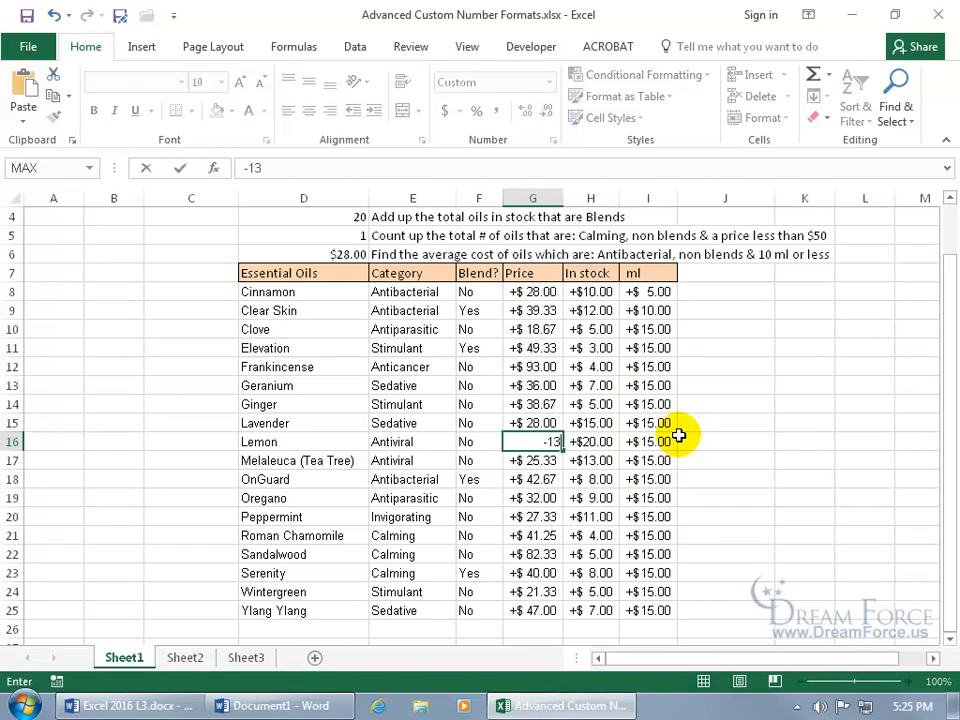
key("Return")
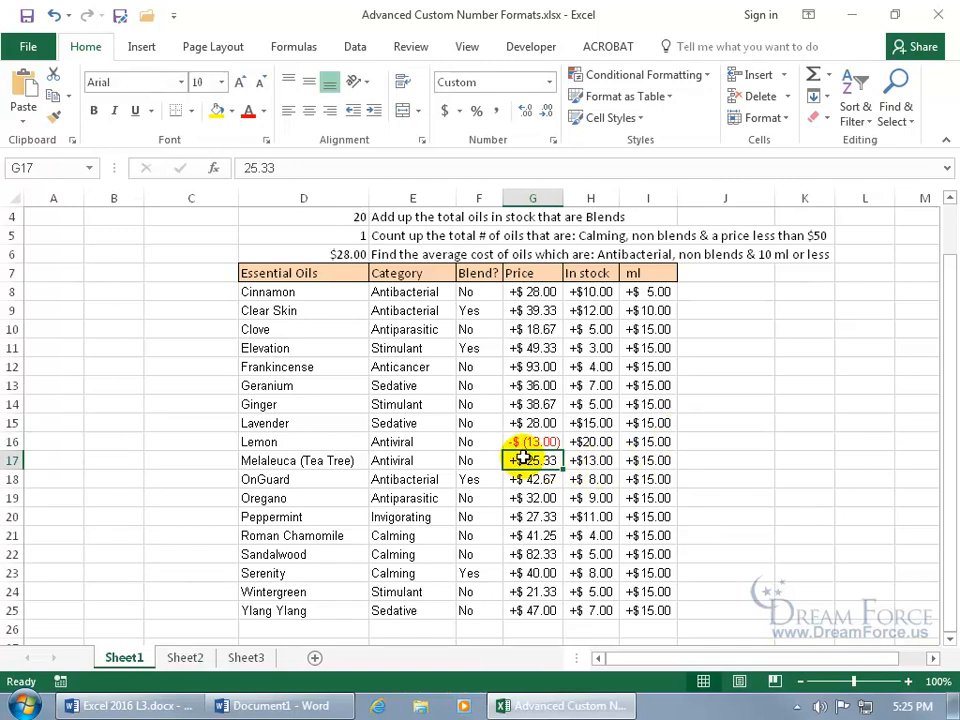
type("0")
key("Return")
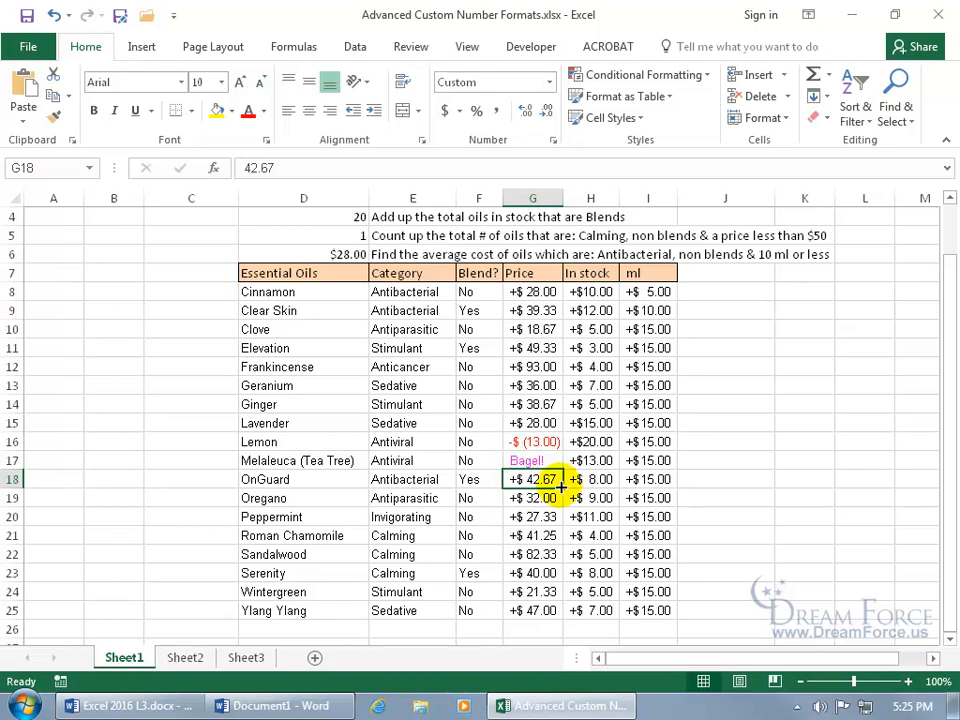
- Enter the text any as the OnGuard price in G18 and widen column G to fit the full text
type("ary")
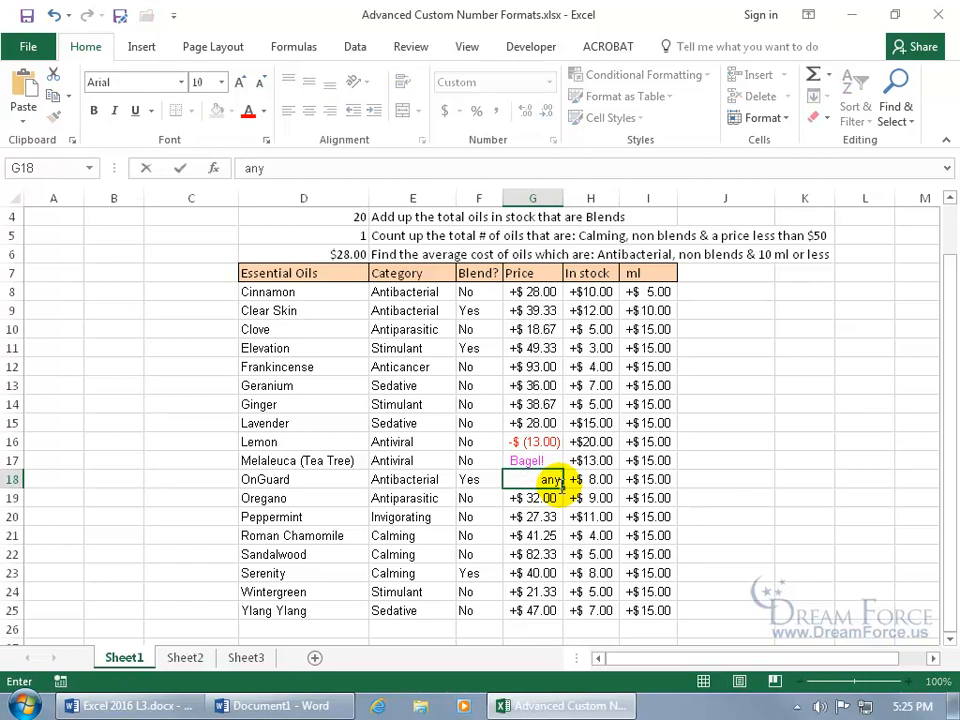
key("Return")
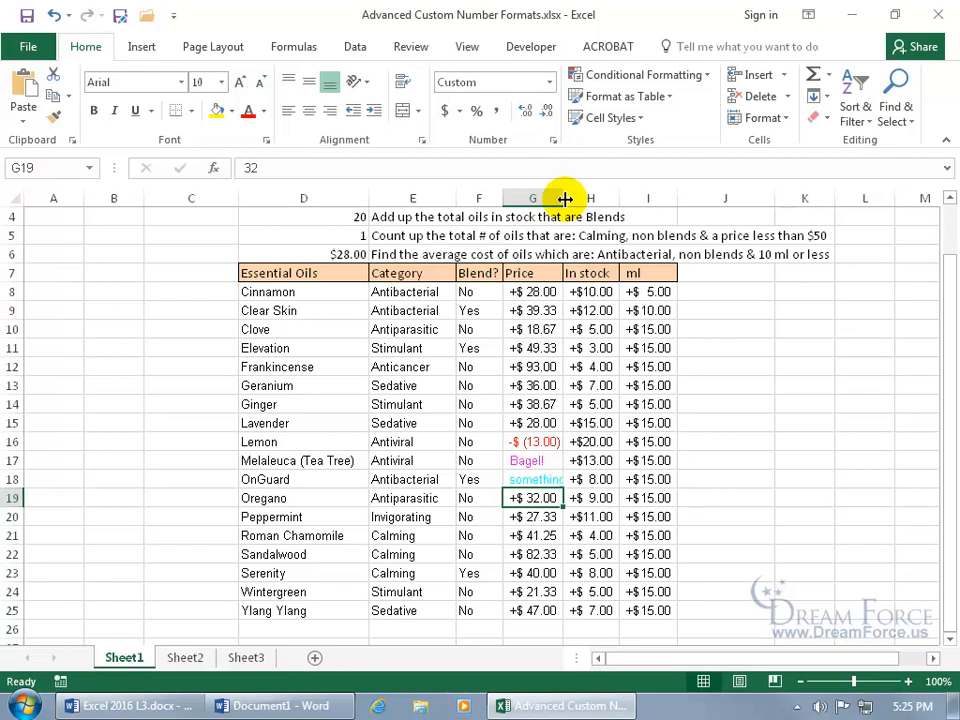
left_click_drag(565, 199, 627, 199)
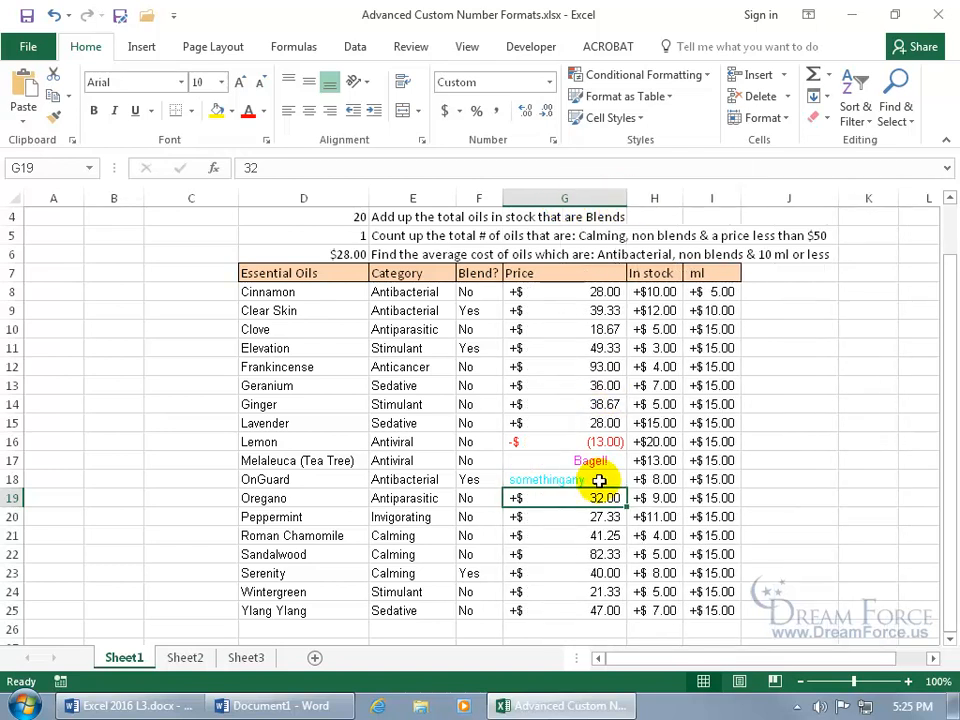
- Change the text section's colour from [Cyan] to [Blue] in the custom format code for G8:I25, apply it, and check G18
left_click_drag(551, 291, 716, 609)
right_click(652, 512)
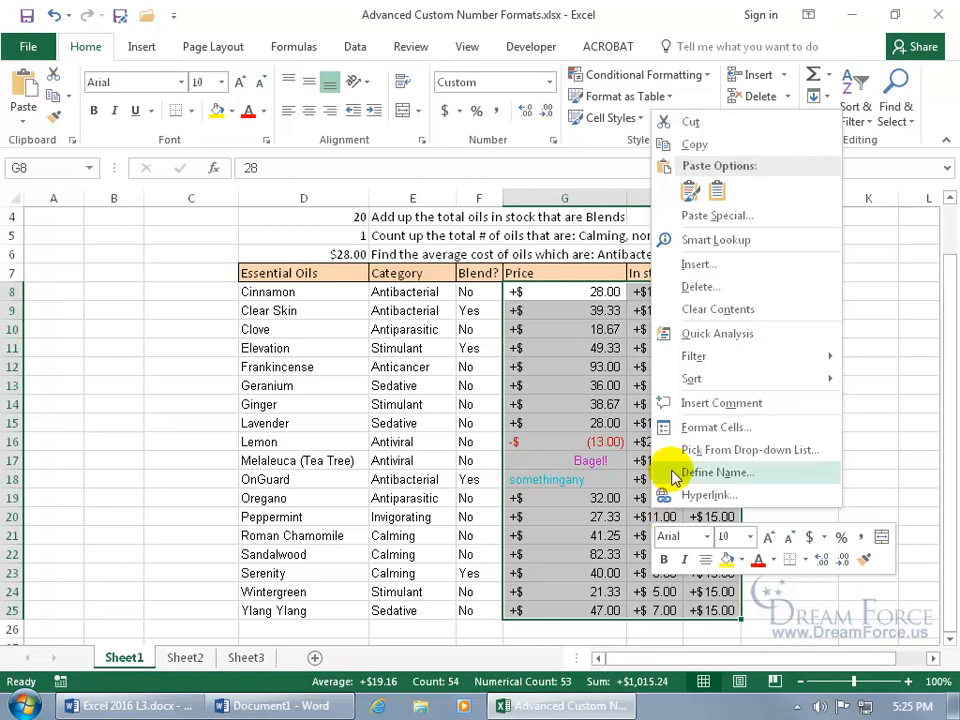
left_click(680, 427)
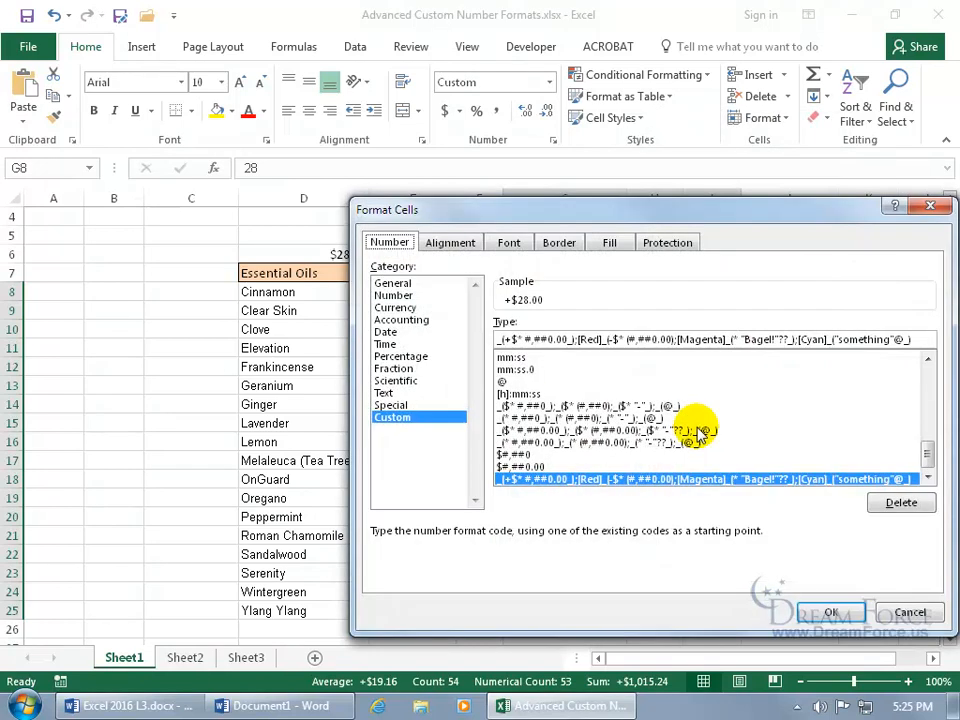
left_click(803, 339)
left_click_drag(803, 339, 824, 339)
type("[Blue")
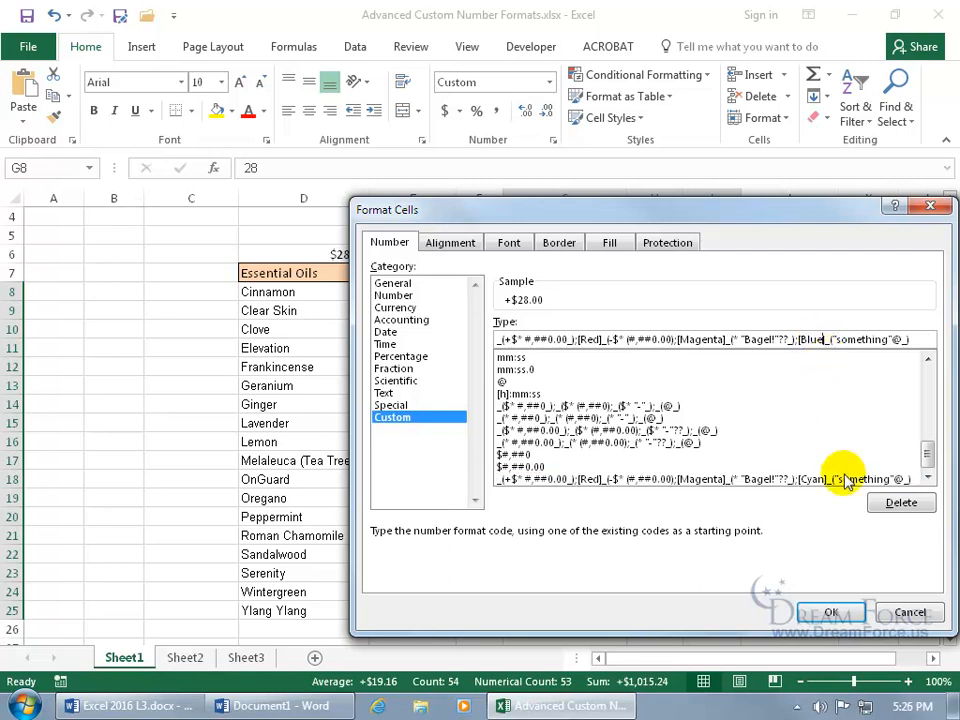
left_click(835, 613)
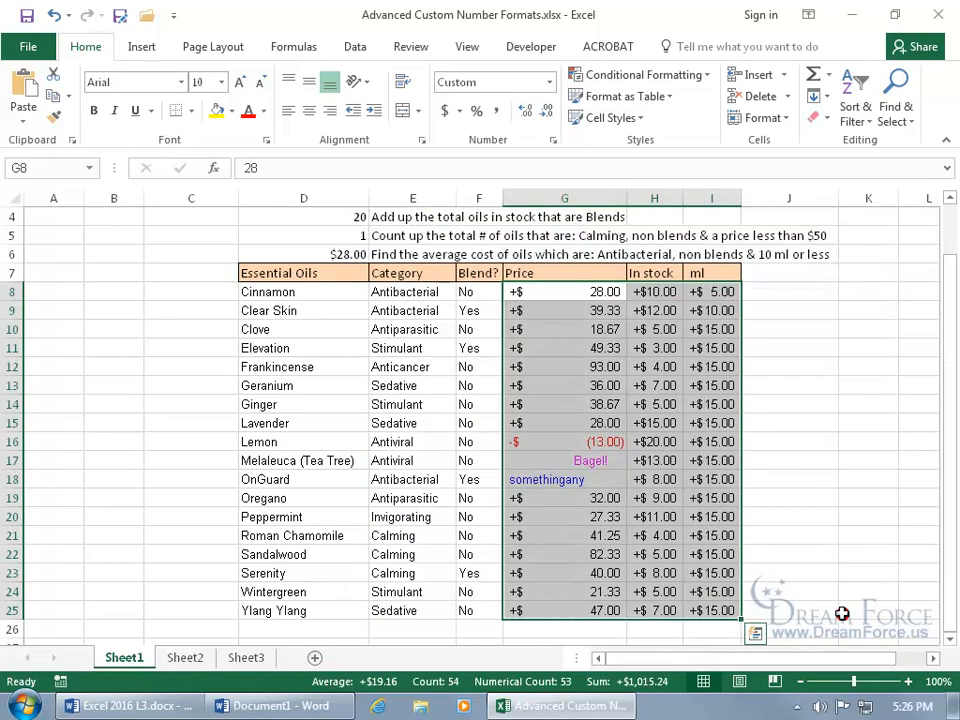
left_click(599, 484)
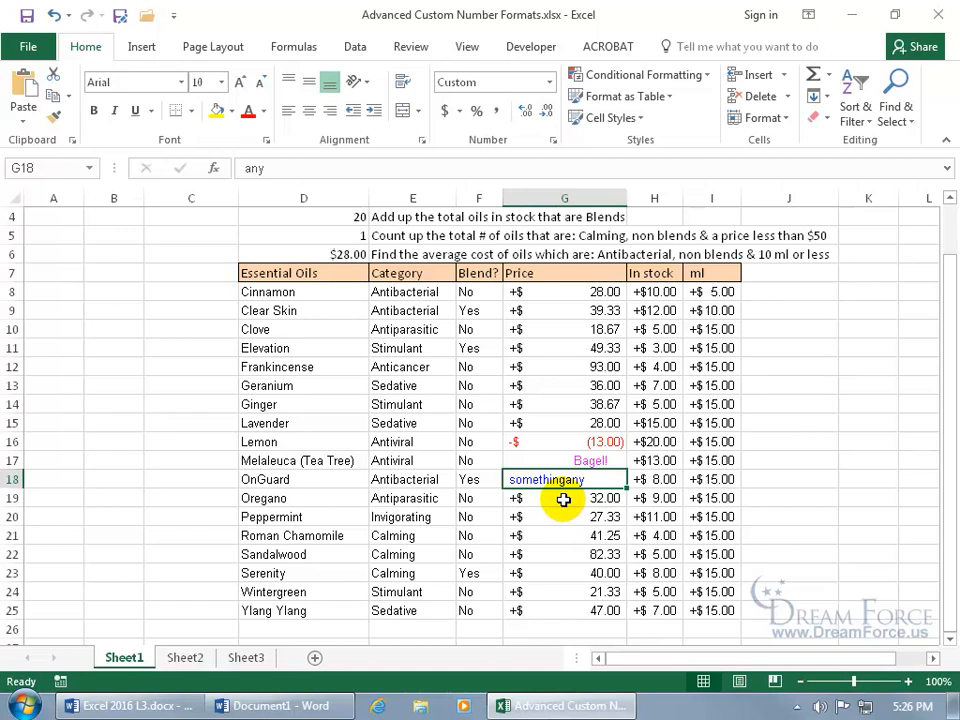
- Add a space after something inside its quotation marks in the custom format code for G8:I25, apply it, and check G18
left_click_drag(560, 283, 724, 605)
right_click(636, 515)
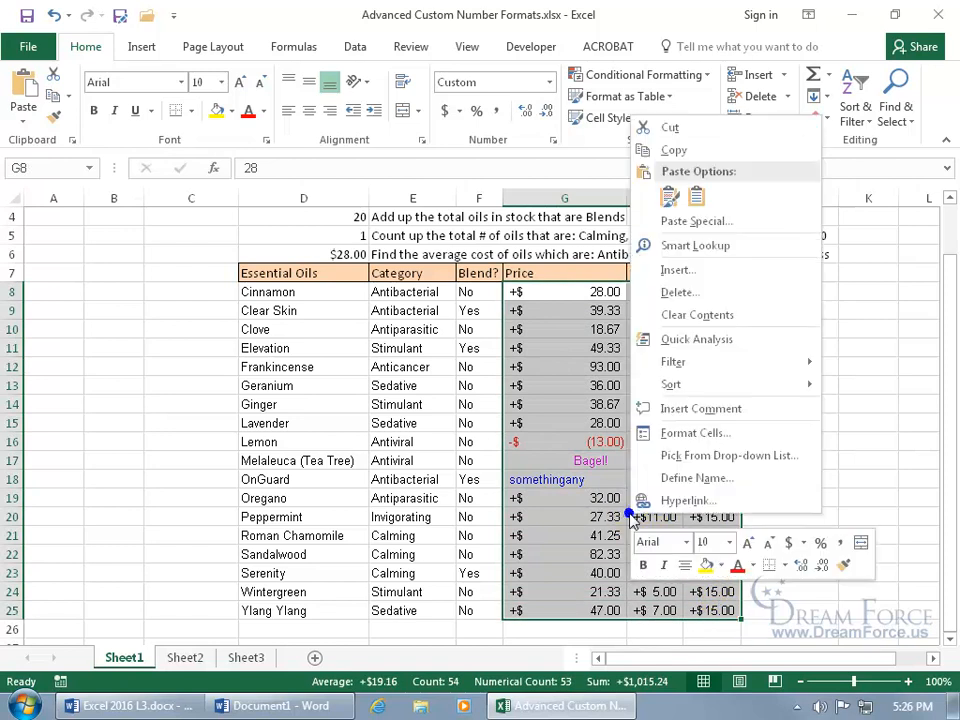
left_click(678, 433)
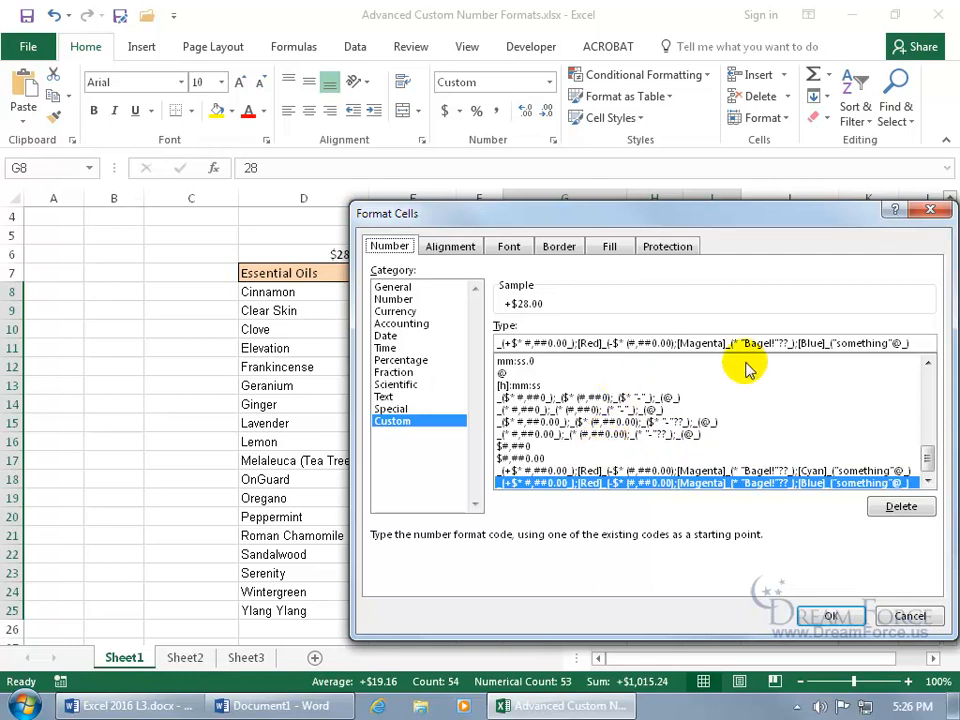
left_click(886, 343)
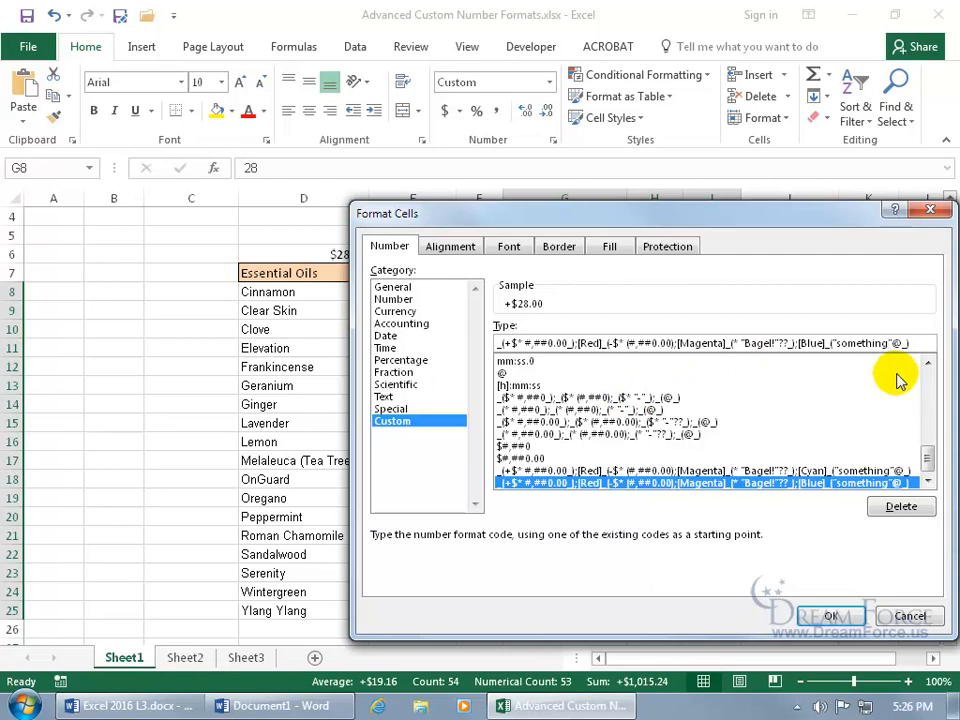
left_click(832, 616)
left_click(557, 479)
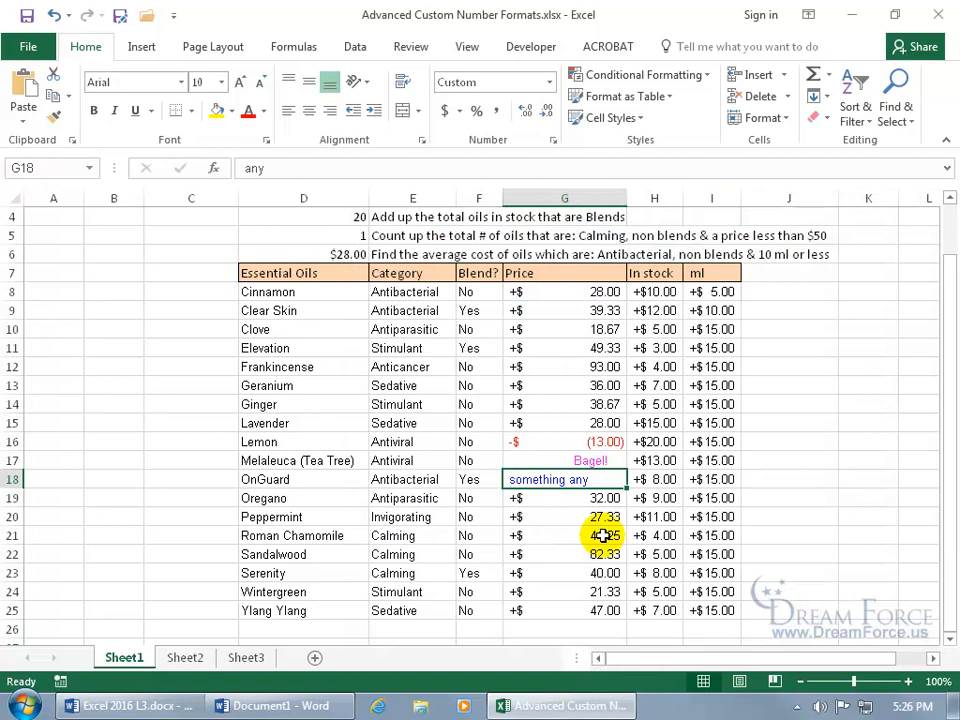